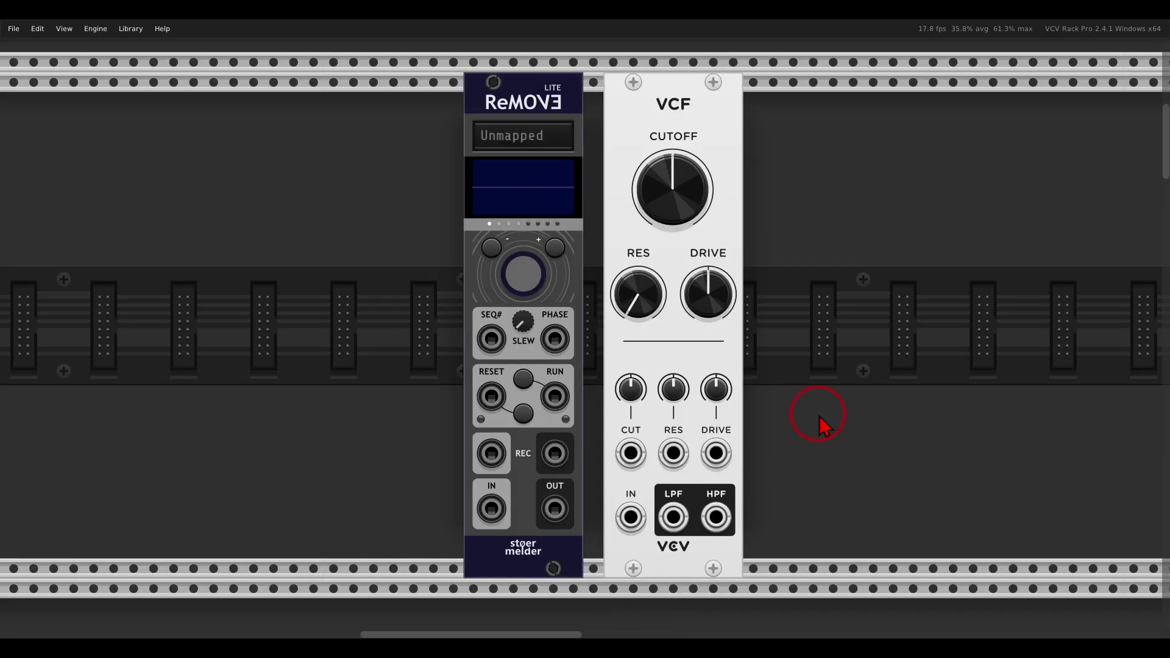
# Step: Map the ReMOVE Lite module to the VCF's Cutoff knob and record a knob movement for it to play back
pyautogui.click(512, 146)
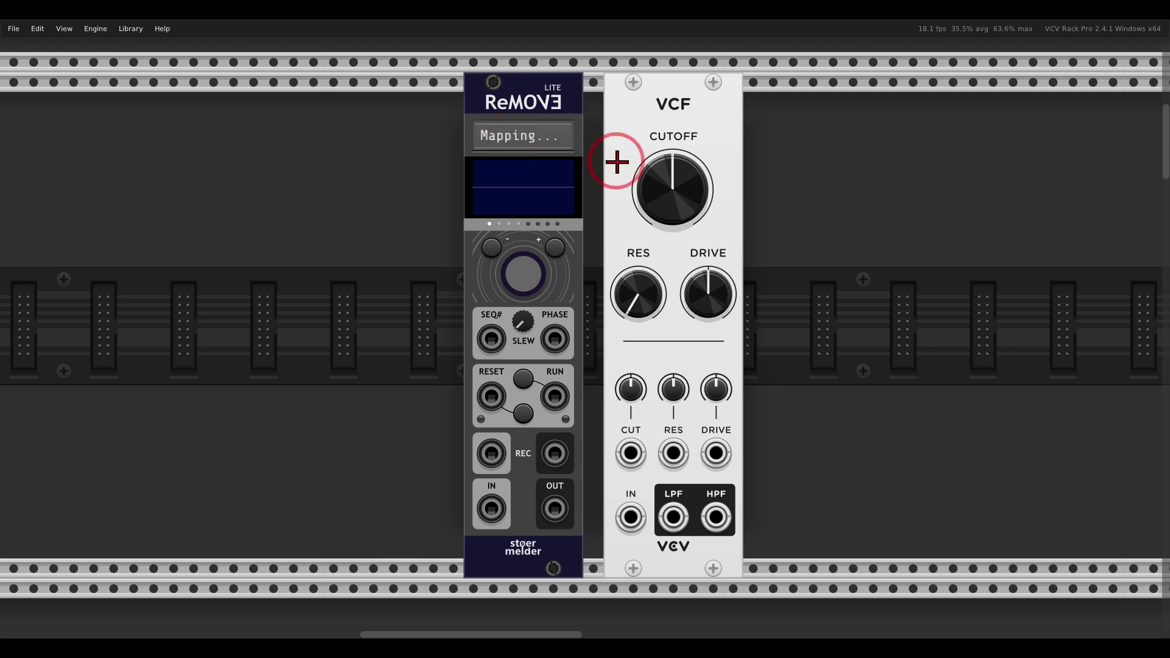
pyautogui.click(664, 194)
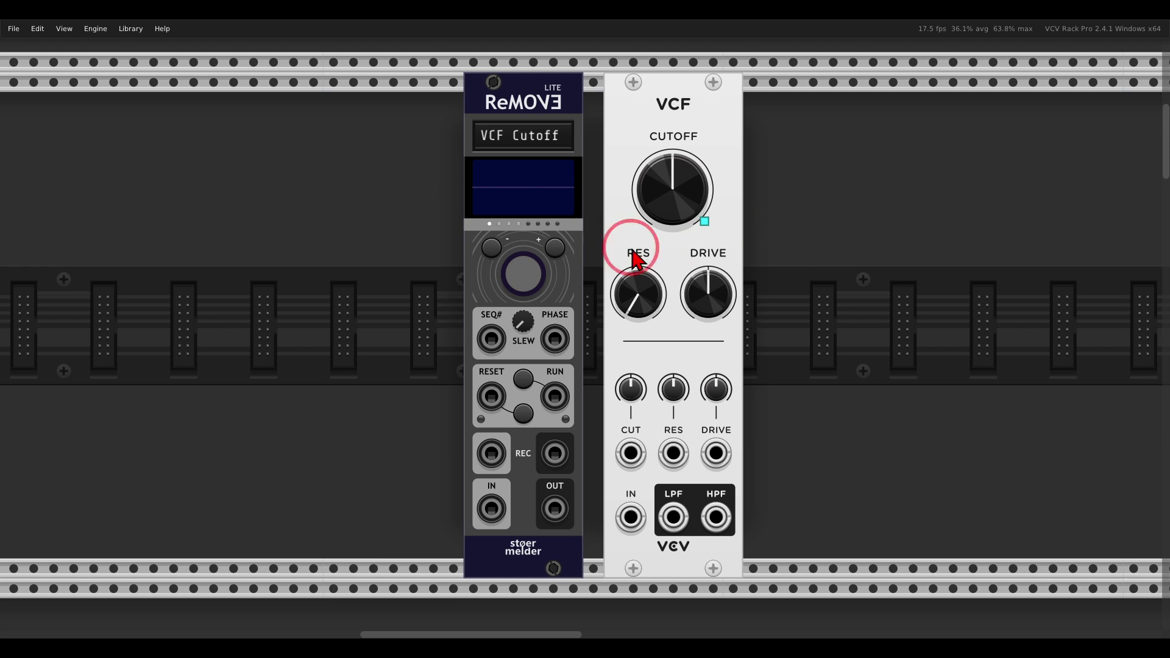
pyautogui.click(525, 283)
pyautogui.moveTo(670, 201)
pyautogui.mouseDown()
pyautogui.moveTo(666, 111)
pyautogui.moveTo(676, 203)
pyautogui.moveTo(655, 144)
pyautogui.mouseUp()
pyautogui.click(523, 380)
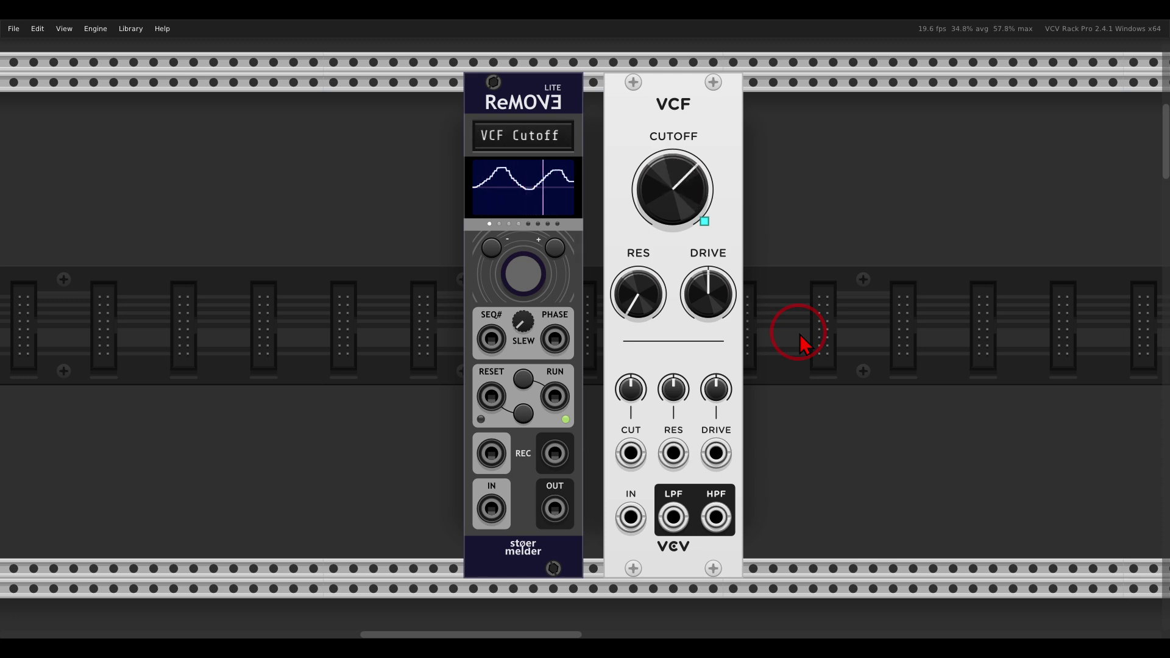
# Step: Examine how the IONS sequencer connects to the Dark Energy oscillator and the VCO, and where the ReMOVE Lite modules sit between them
pyautogui.scroll(-15, 798, 333)
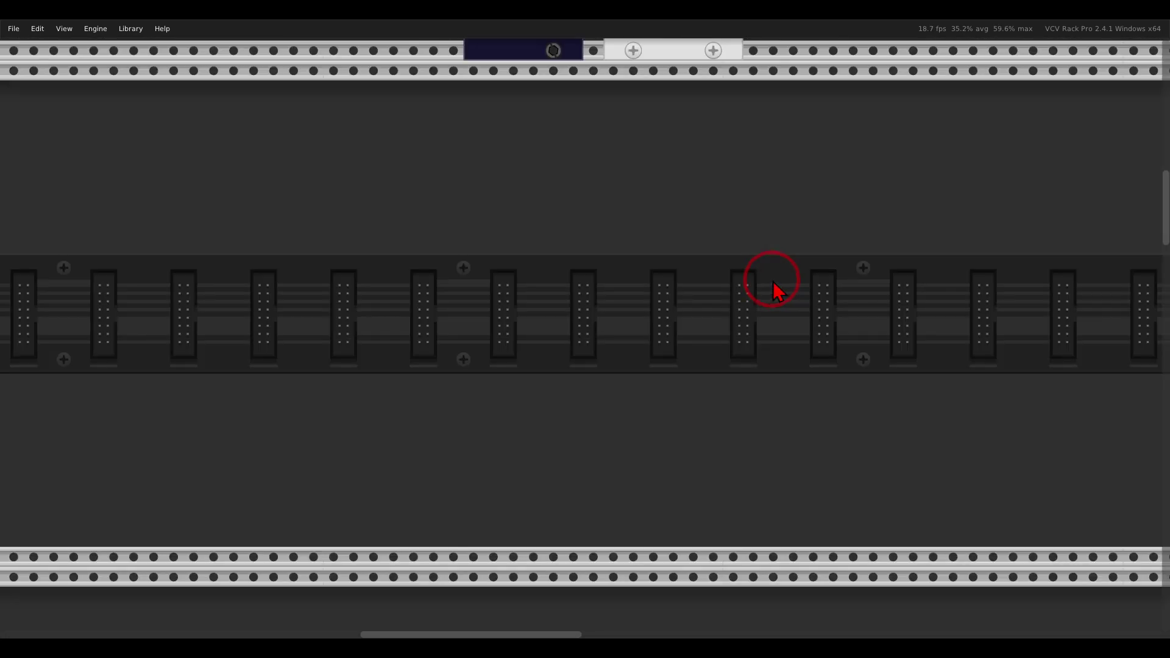
pyautogui.scroll(-10, 661, 326)
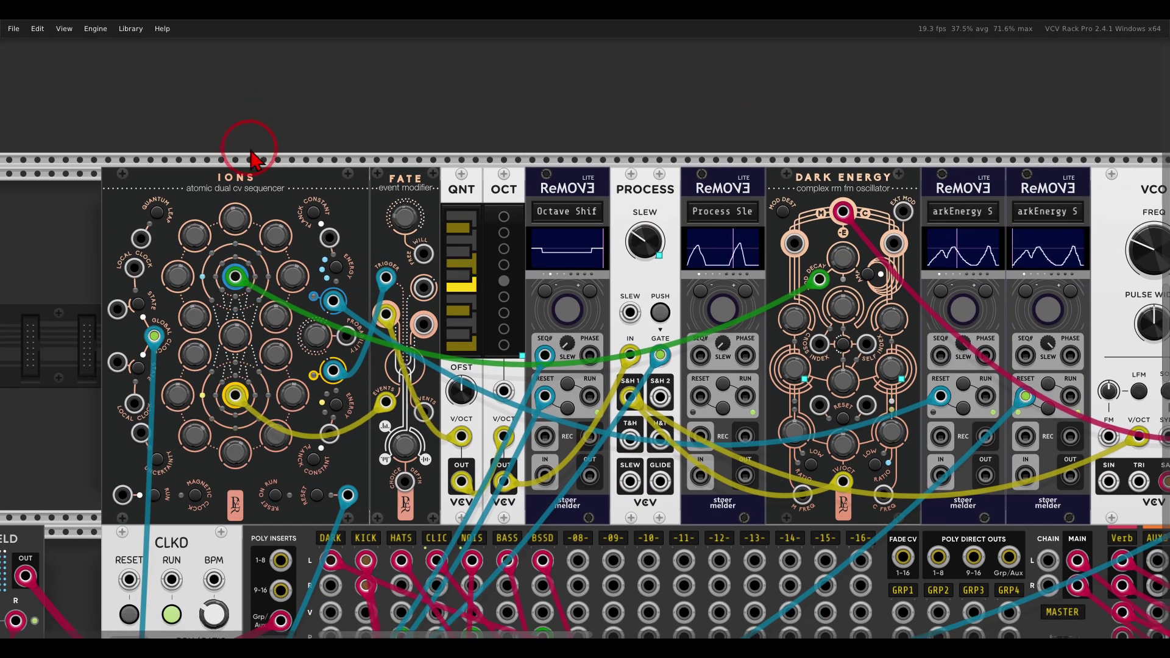
pyautogui.moveTo(249, 145)
pyautogui.mouseDown()
pyautogui.moveTo(193, 152)
pyautogui.moveTo(276, 195)
pyautogui.moveTo(255, 147)
pyautogui.moveTo(576, 85)
pyautogui.moveTo(780, 183)
pyautogui.mouseUp()
pyautogui.moveTo(734, 142); pyautogui.dragTo(750, 198)
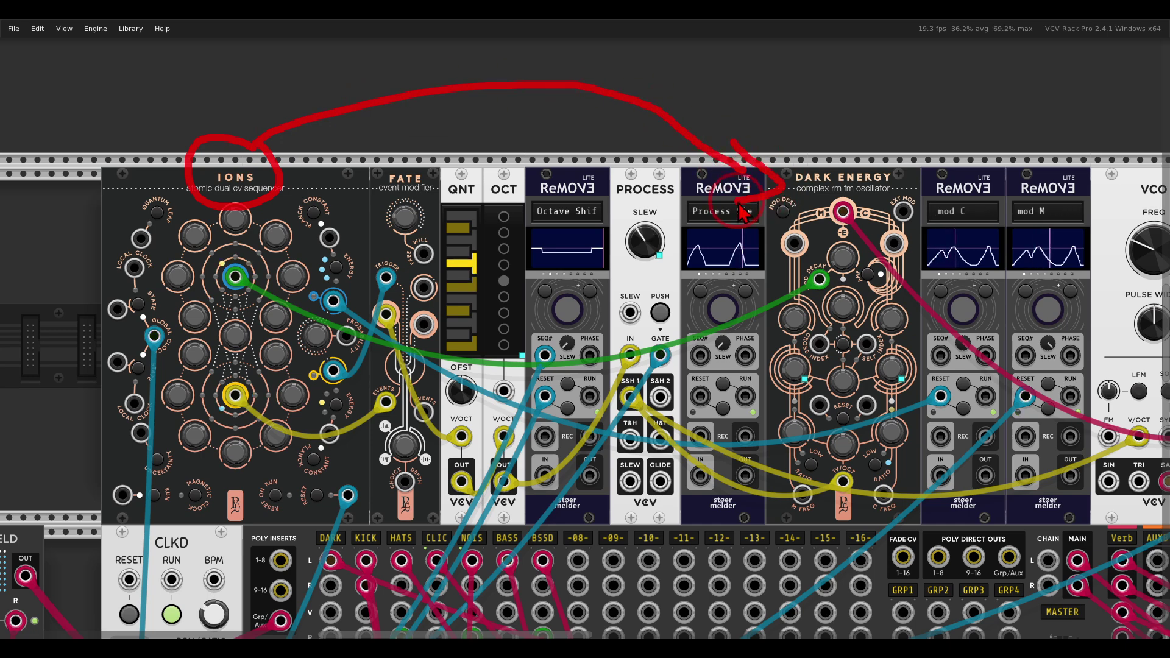
pyautogui.press('Escape')
pyautogui.hscroll(3, 791, 183)
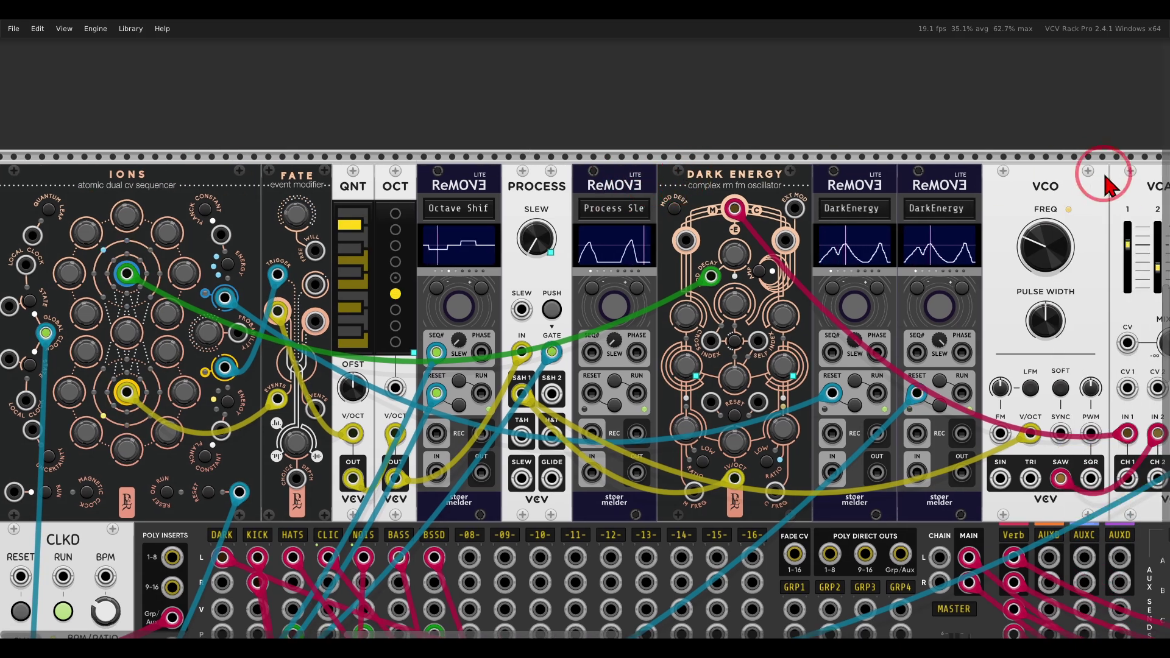
pyautogui.moveTo(1078, 173)
pyautogui.mouseDown()
pyautogui.moveTo(1015, 230)
pyautogui.moveTo(1054, 180)
pyautogui.moveTo(700, 124)
pyautogui.moveTo(512, 139)
pyautogui.mouseUp()
pyautogui.press('Escape')
pyautogui.moveTo(798, 163); pyautogui.dragTo(780, 189)
pyautogui.moveTo(1039, 163)
pyautogui.mouseDown()
pyautogui.moveTo(926, 171)
pyautogui.moveTo(968, 194)
pyautogui.mouseUp()
pyautogui.press('Escape')
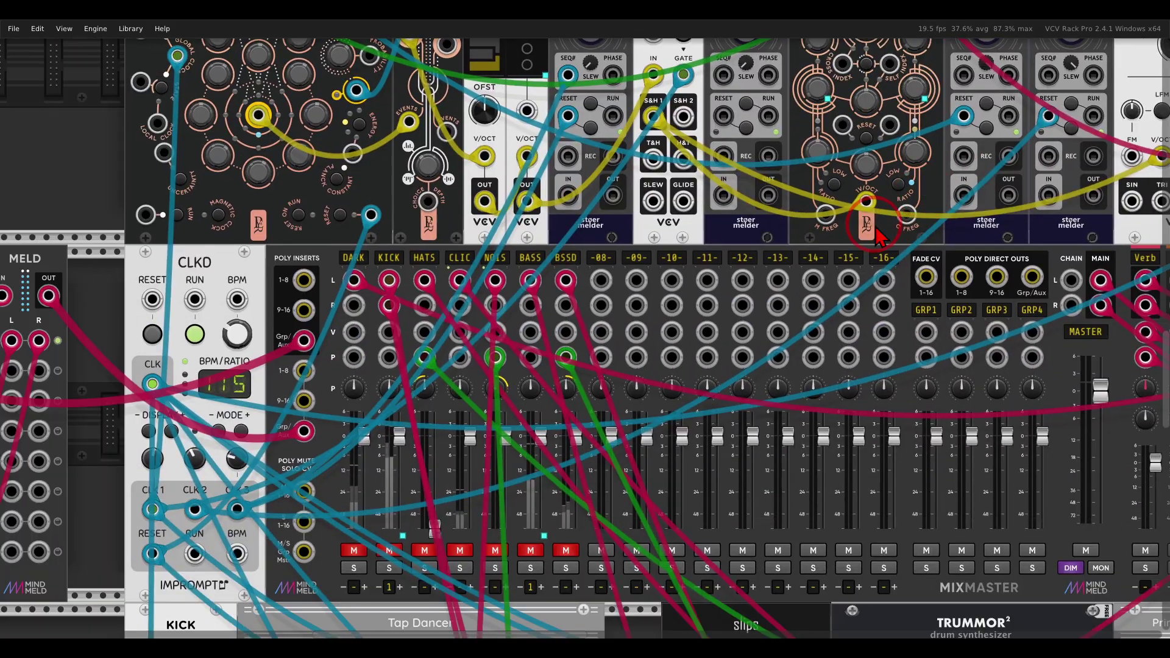
# Step: Unmute the DARK channel on the MixMaster mixer and reset the CLKD clock
pyautogui.click(354, 550)
pyautogui.click(154, 334)
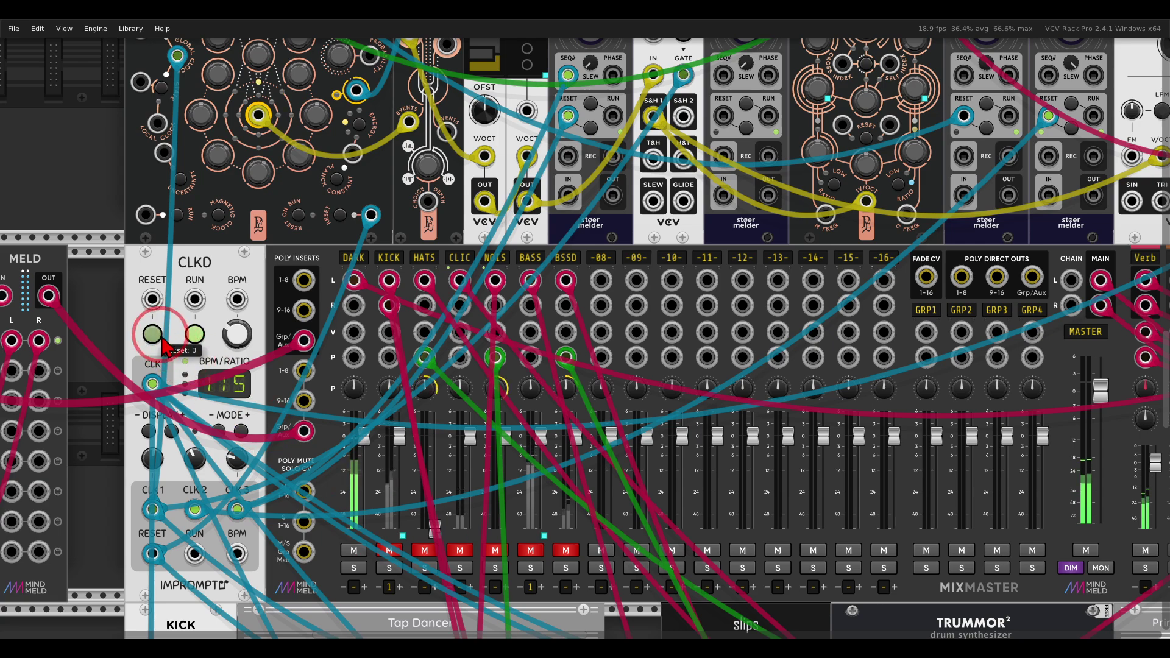
# Step: Examine the two ReMOVE Lite modules beside Dark Energy and the oscillator knobs they automate
pyautogui.moveTo(763, 259); pyautogui.dragTo(673, 434)
pyautogui.scroll(-2, 673, 277)
pyautogui.moveTo(731, 213); pyautogui.dragTo(527, 229)
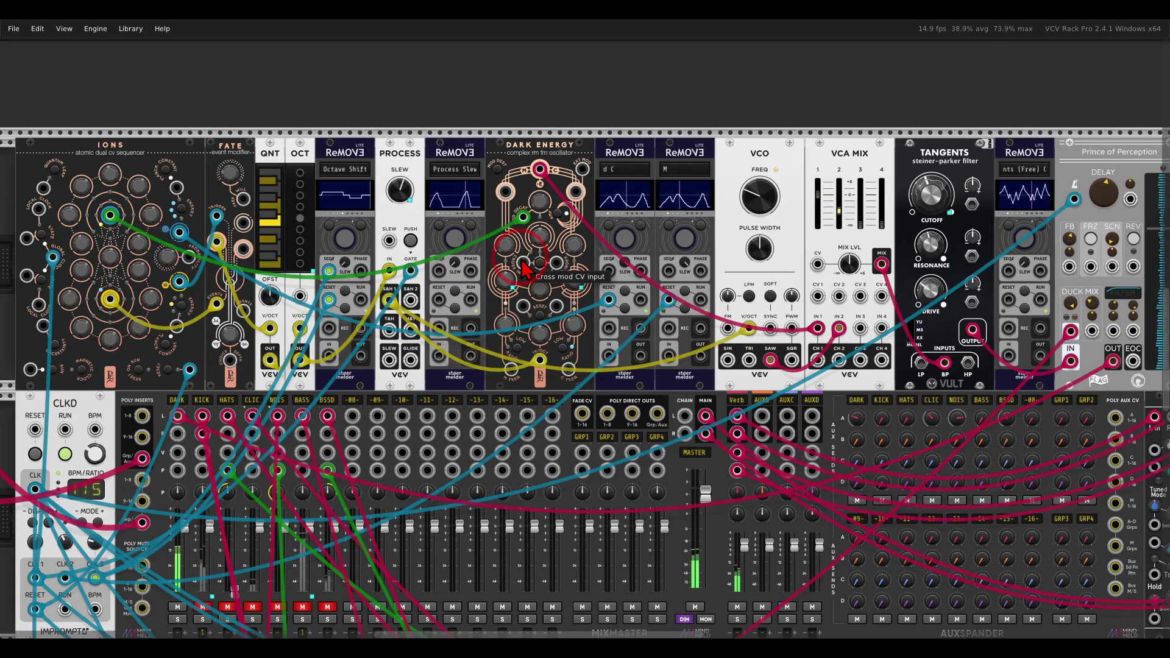
pyautogui.click(577, 95)
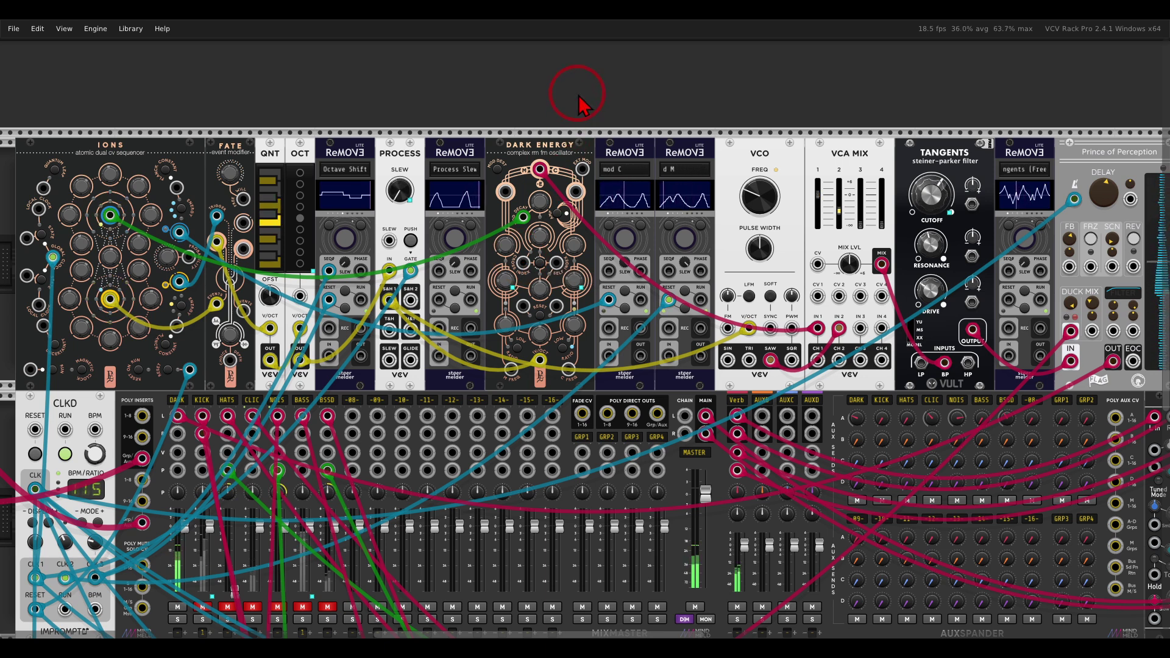
pyautogui.click(532, 286)
pyautogui.scroll(5, 532, 287)
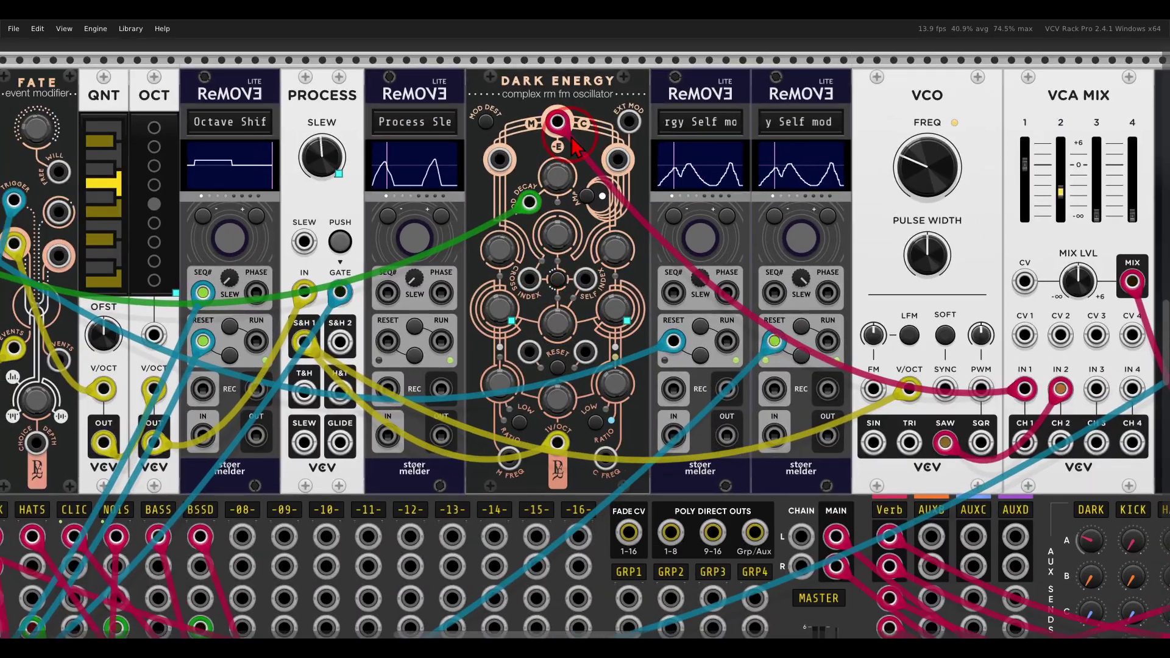
pyautogui.moveTo(850, 62)
pyautogui.mouseDown()
pyautogui.moveTo(668, 81)
pyautogui.moveTo(829, 116)
pyautogui.moveTo(834, 65)
pyautogui.mouseUp()
pyautogui.moveTo(719, 127); pyautogui.dragTo(602, 258)
pyautogui.moveTo(592, 235)
pyautogui.mouseDown()
pyautogui.moveTo(588, 276)
pyautogui.moveTo(621, 265)
pyautogui.moveTo(652, 332)
pyautogui.mouseUp()
pyautogui.moveTo(515, 250)
pyautogui.mouseDown()
pyautogui.moveTo(463, 286)
pyautogui.moveTo(506, 345)
pyautogui.moveTo(515, 283)
pyautogui.mouseUp()
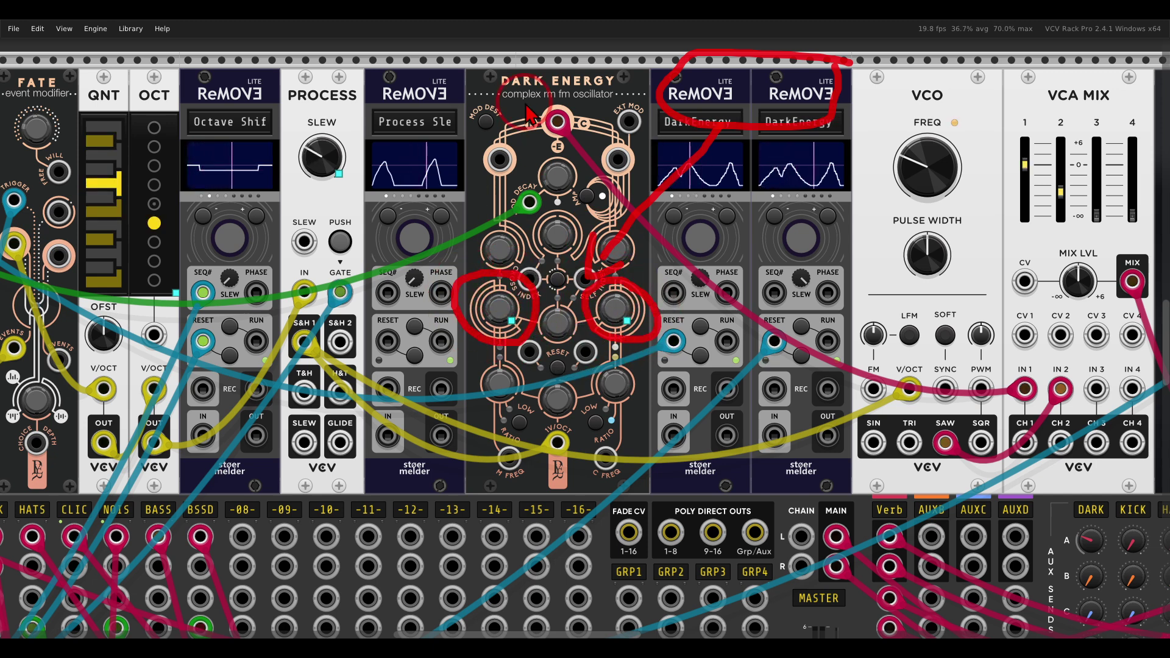
pyautogui.press('Escape')
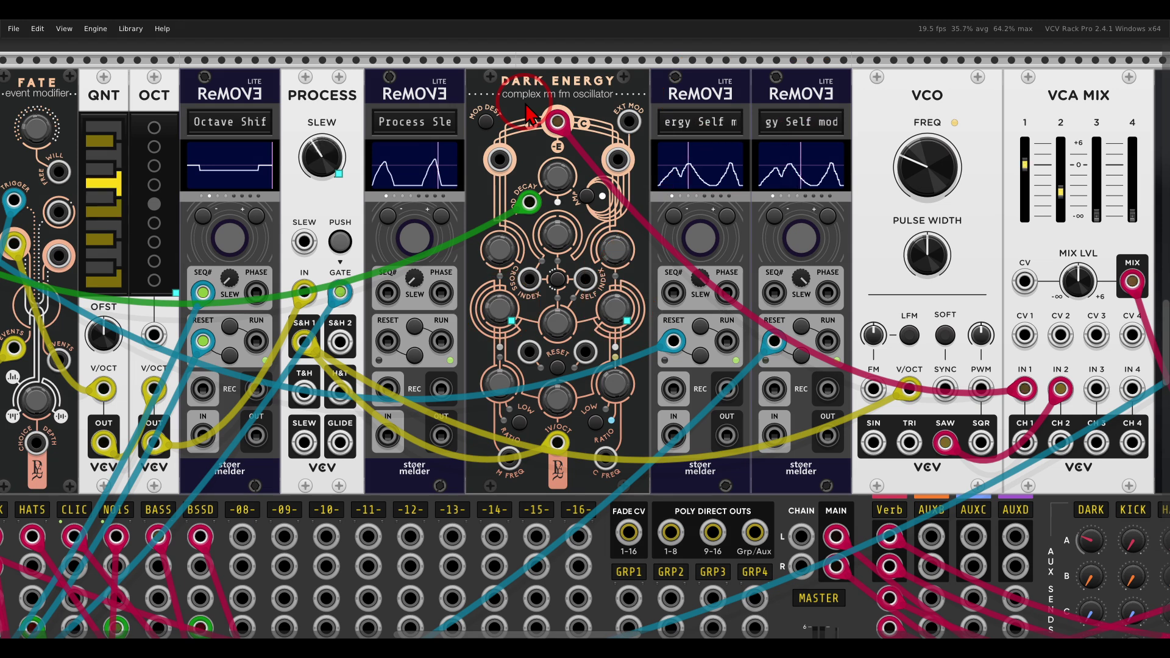
pyautogui.click(611, 102)
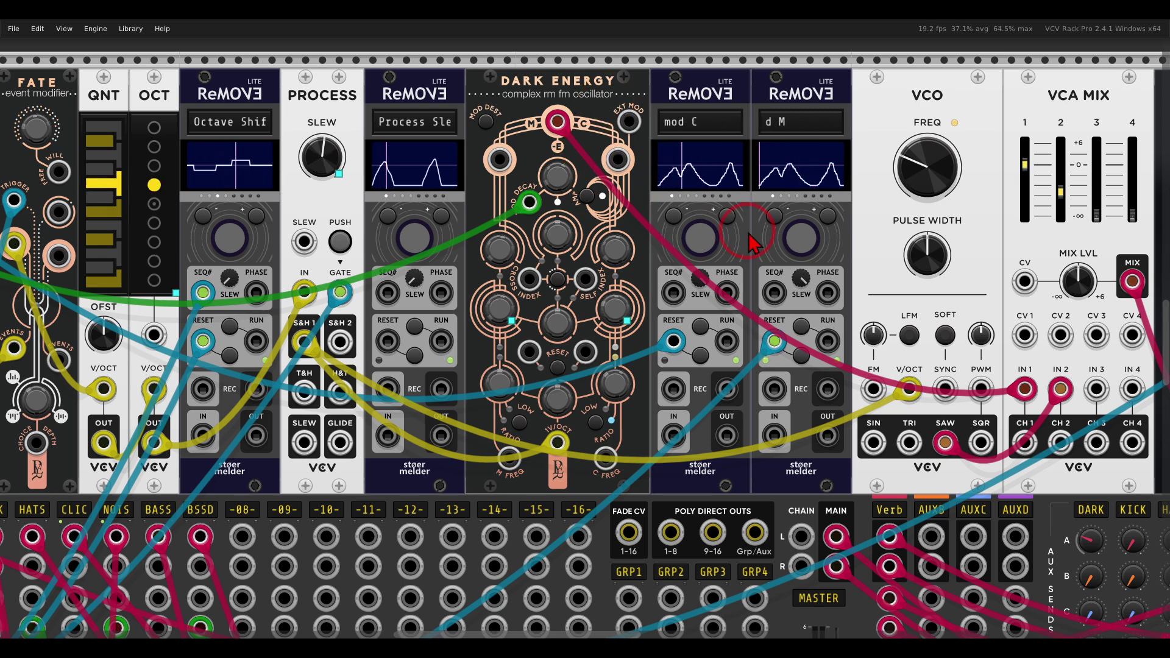
# Step: Inspect the Tangents cutoff automation, along with the ReMOVE Lite modules controlling the OCT octave shift and the PROCESS slew
pyautogui.moveTo(792, 234); pyautogui.dragTo(524, 269)
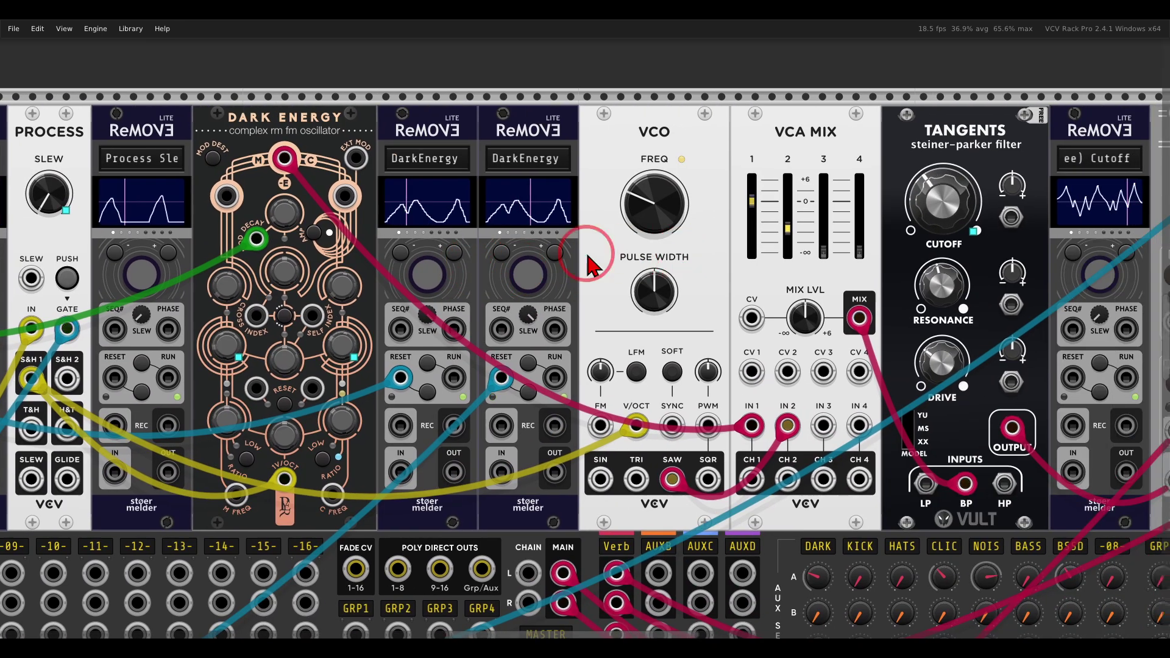
pyautogui.hscroll(5, 595, 261)
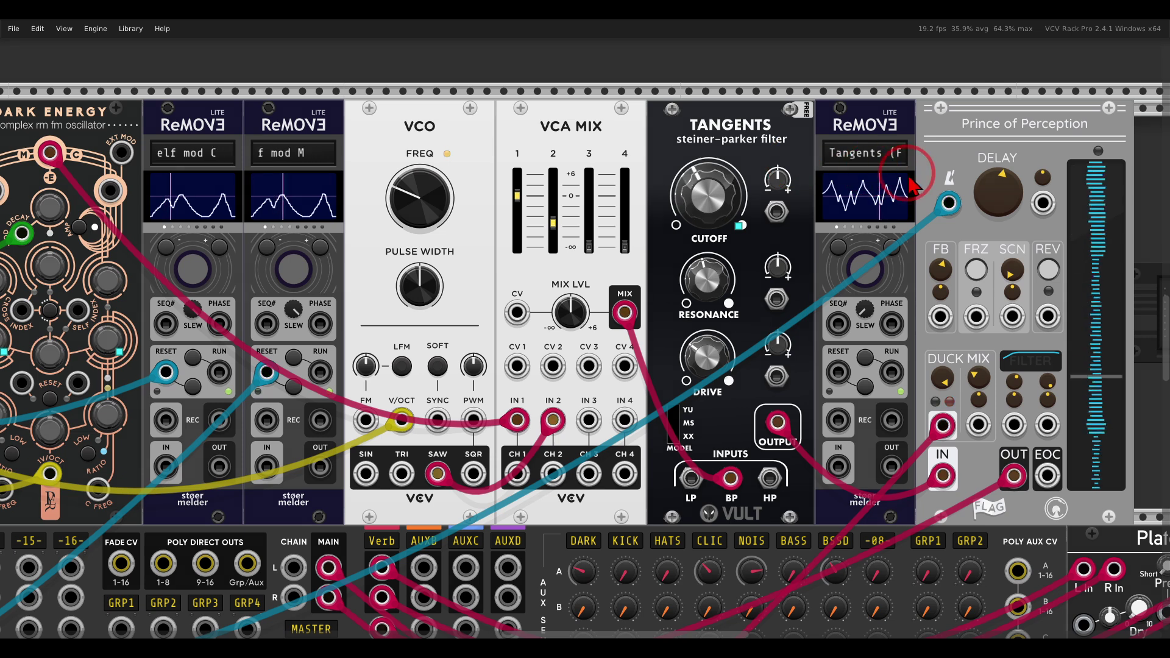
pyautogui.moveTo(905, 172)
pyautogui.mouseDown()
pyautogui.moveTo(826, 182)
pyautogui.moveTo(909, 219)
pyautogui.moveTo(897, 160)
pyautogui.mouseUp()
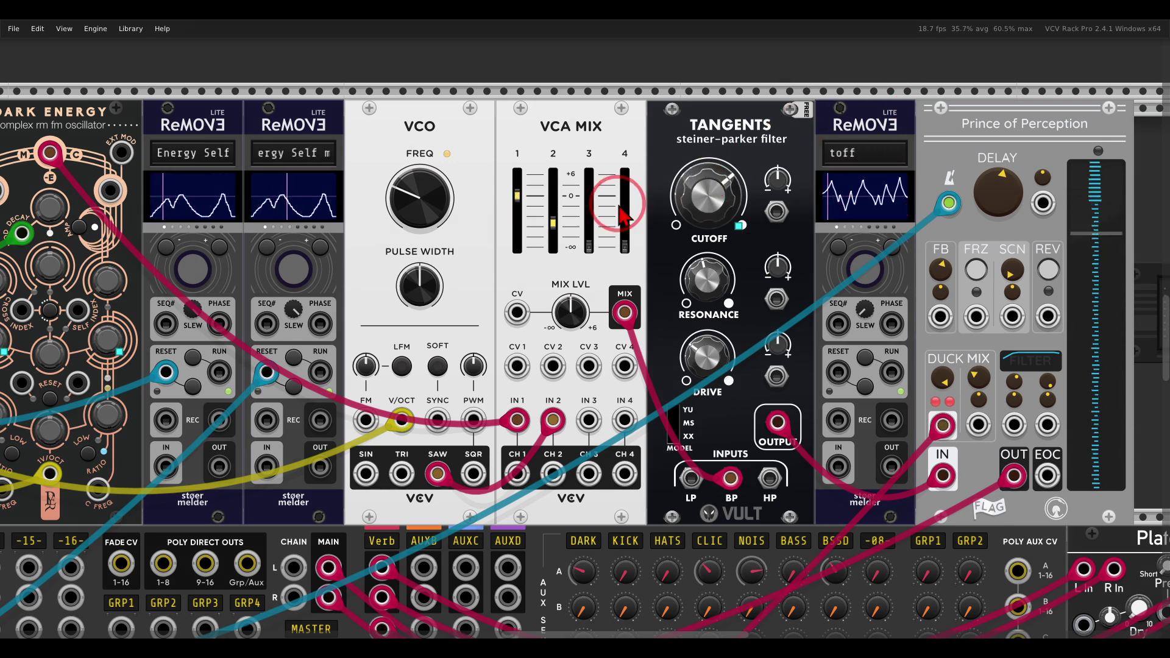
pyautogui.click(299, 230)
pyautogui.moveTo(298, 227); pyautogui.dragTo(883, 220)
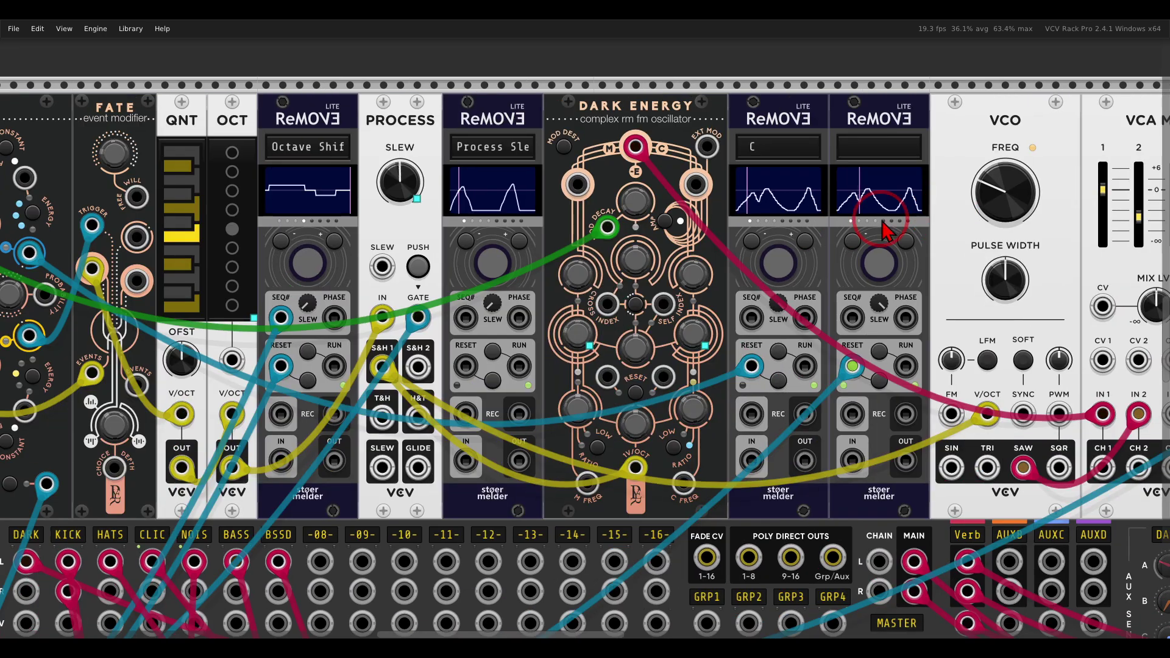
pyautogui.moveTo(509, 234); pyautogui.dragTo(734, 222)
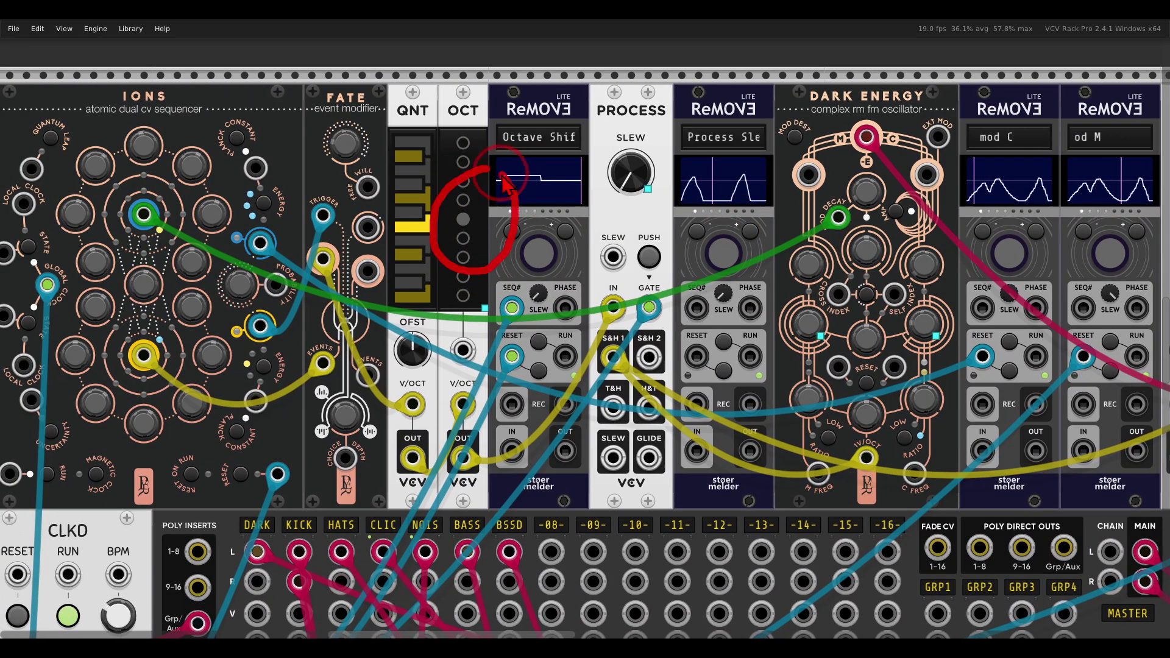
pyautogui.click(458, 114)
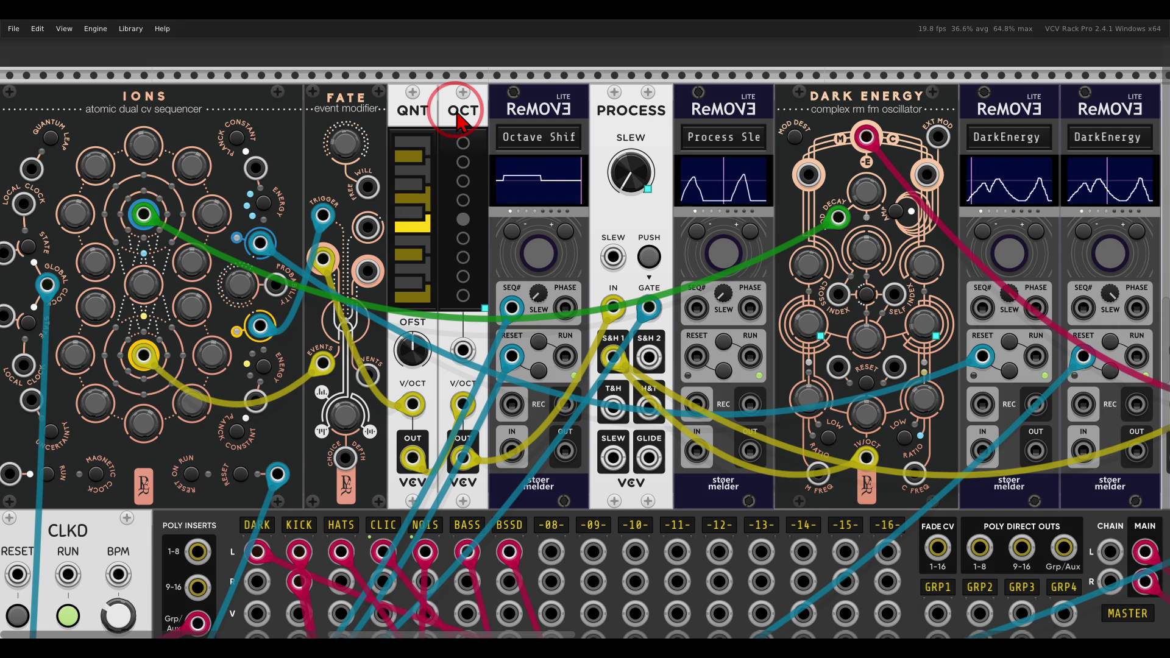
pyautogui.click(501, 167)
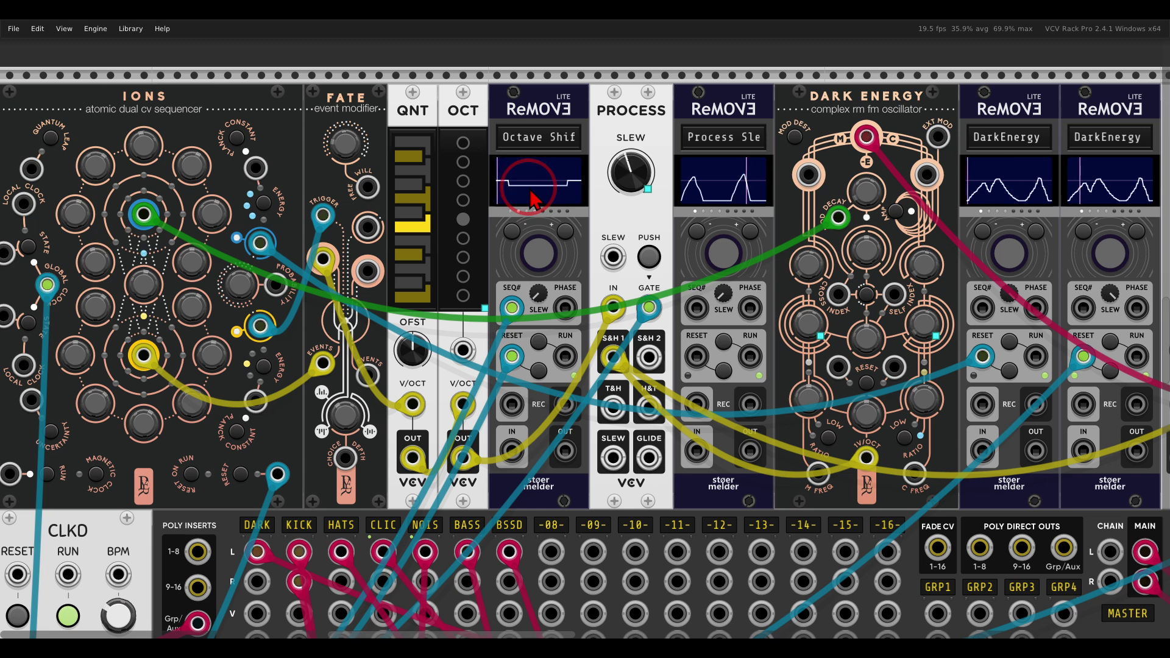
pyautogui.moveTo(507, 209); pyautogui.dragTo(498, 209)
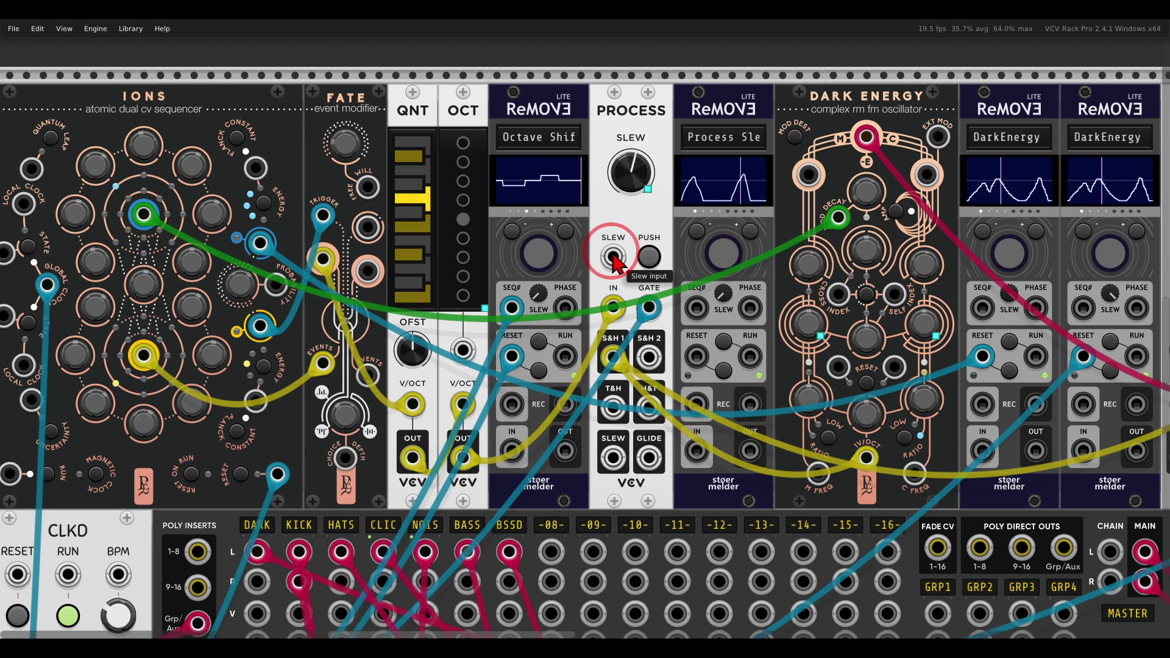
pyautogui.scroll(-3, 616, 261)
pyautogui.moveTo(662, 272); pyautogui.dragTo(508, 258)
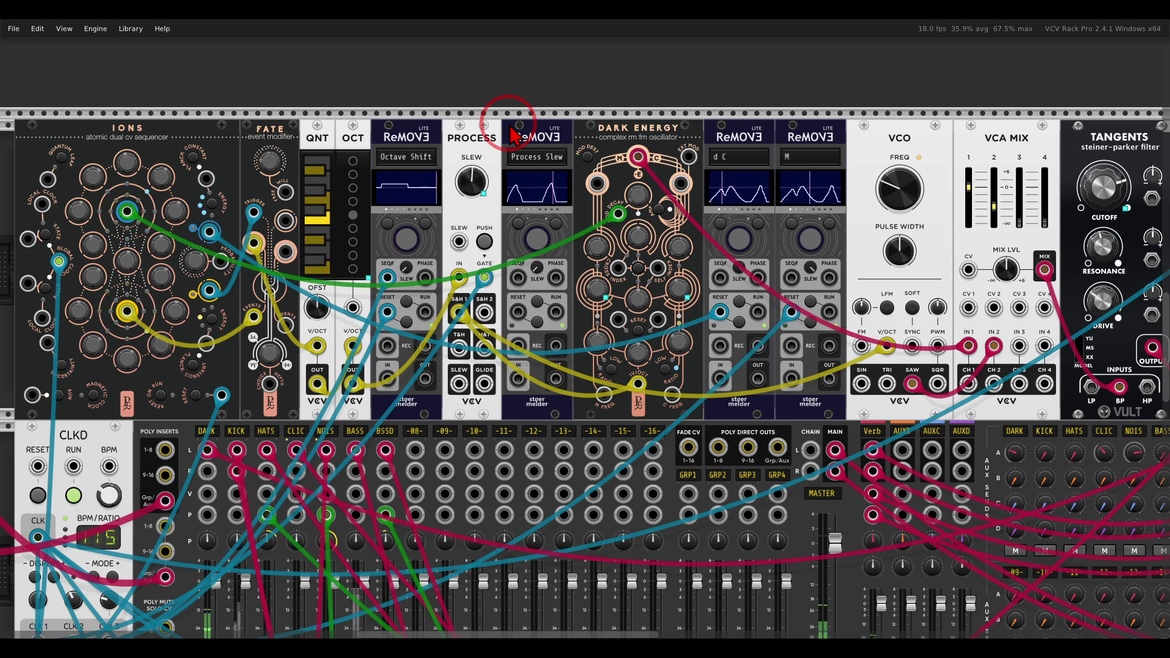
# Step: Look over the drum voices in the lower rows and the KICK, BASS, HP, HATS and NOISE ReMOVE Lite modules
pyautogui.scroll(-7, 559, 251)
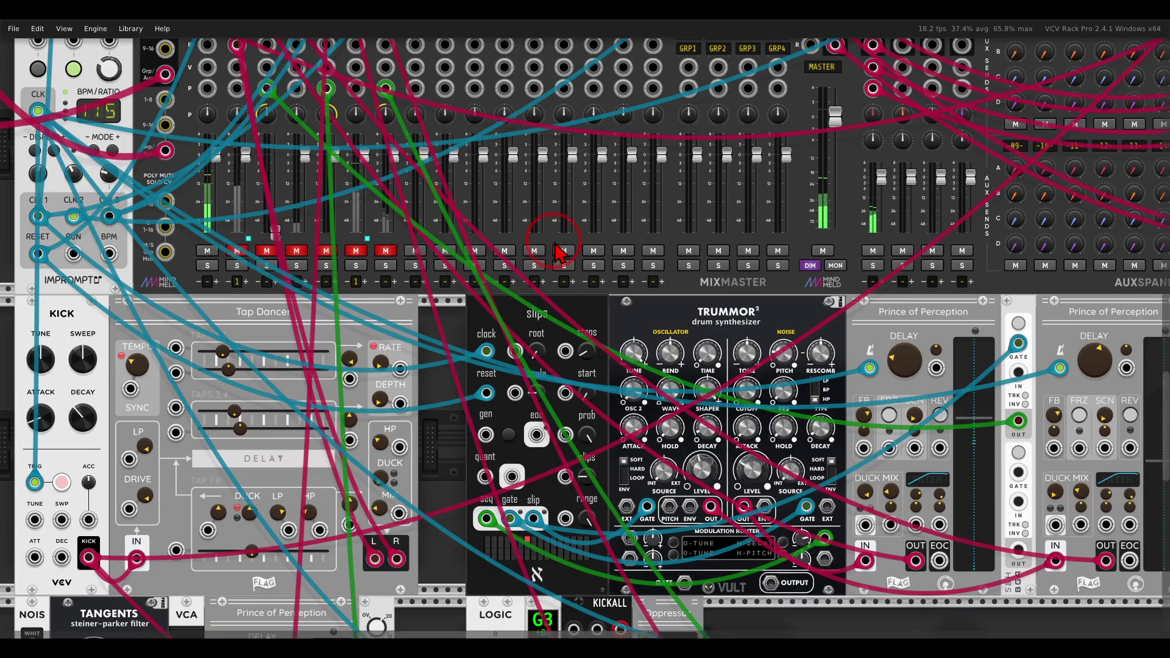
pyautogui.scroll(-3, 554, 256)
pyautogui.scroll(-3, 555, 303)
pyautogui.moveTo(554, 308); pyautogui.dragTo(615, 261)
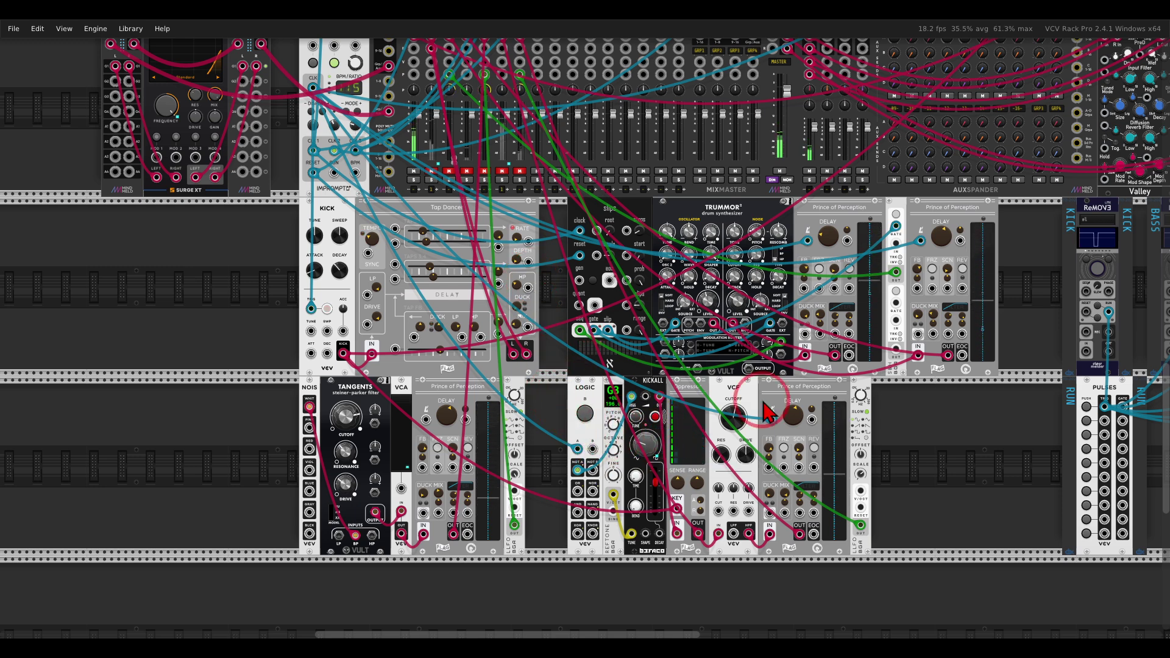
pyautogui.hscroll(10, 556, 405)
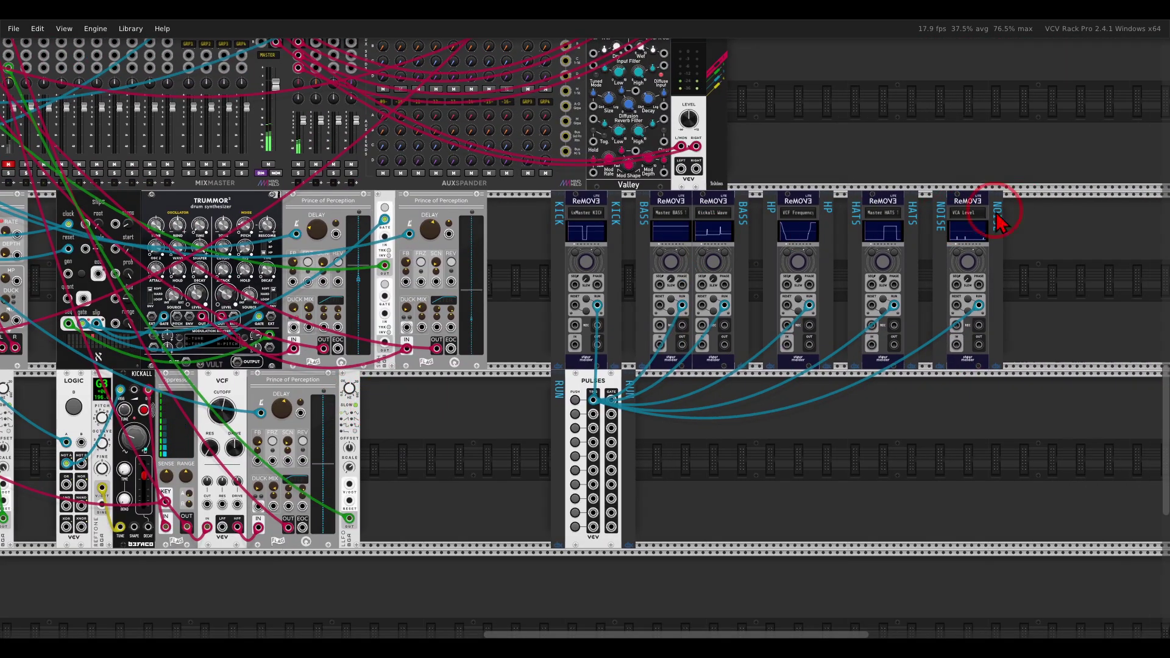
pyautogui.moveTo(1039, 186)
pyautogui.mouseDown()
pyautogui.moveTo(649, 180)
pyautogui.moveTo(515, 194)
pyautogui.moveTo(747, 268)
pyautogui.moveTo(1054, 249)
pyautogui.moveTo(1030, 195)
pyautogui.mouseUp()
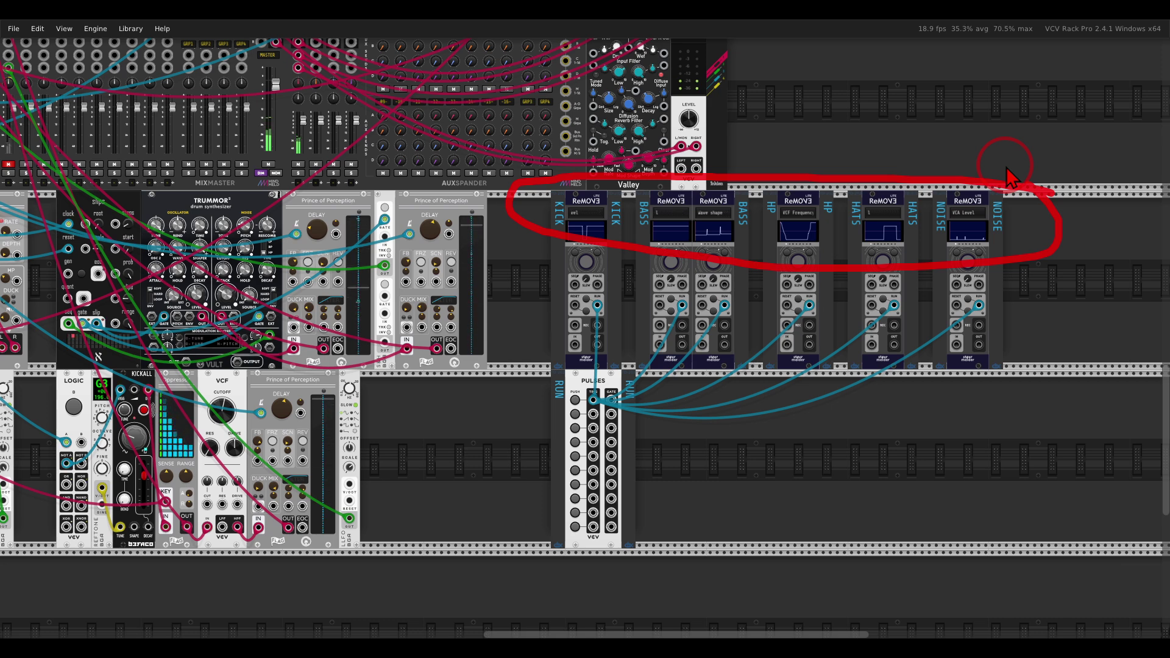
pyautogui.press('Escape')
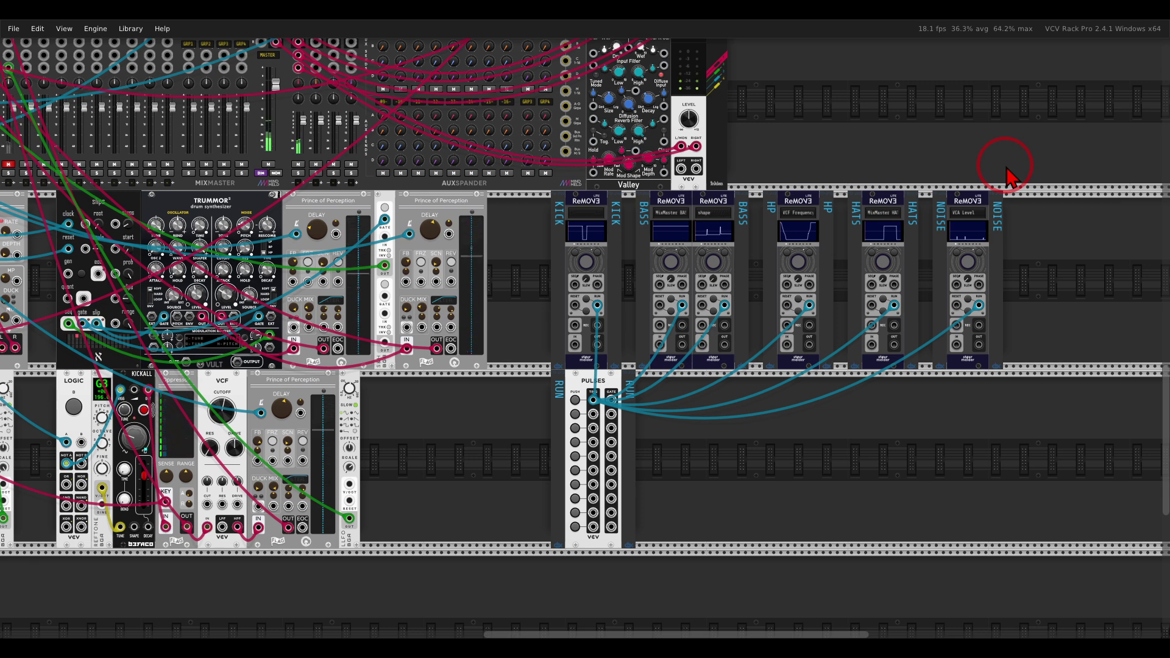
pyautogui.moveTo(536, 261); pyautogui.dragTo(851, 295)
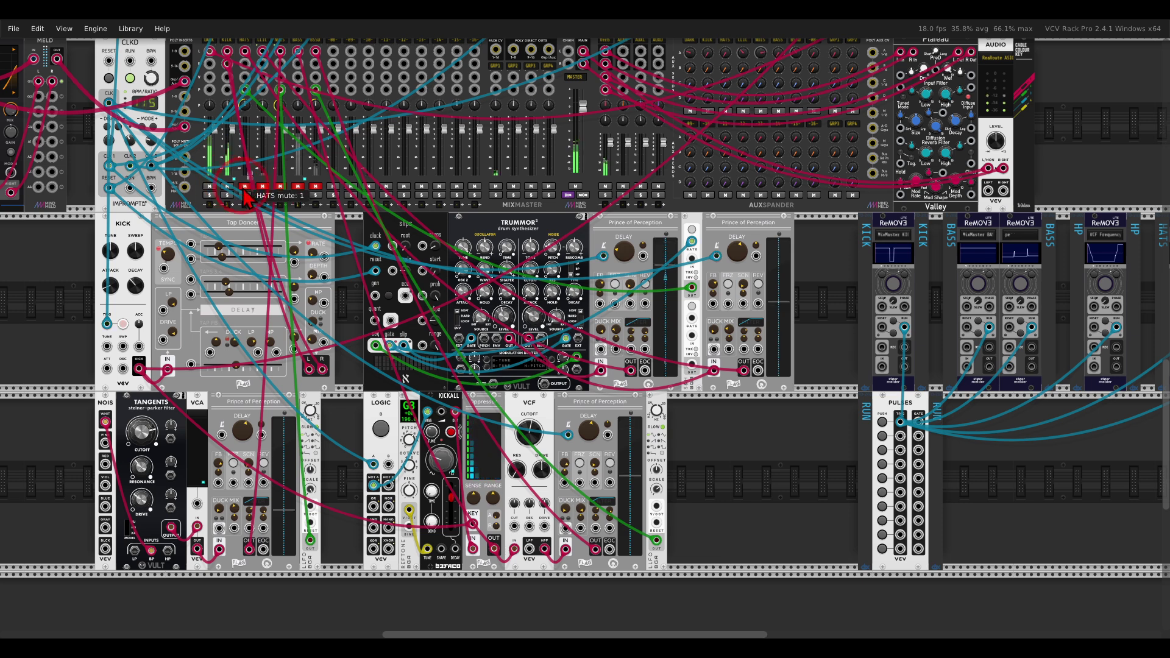
# Step: Unmute the HATS, CLIC, NOIS, BASS and BSSD channels on the MixMaster mixer
pyautogui.click(262, 186)
pyautogui.click(280, 186)
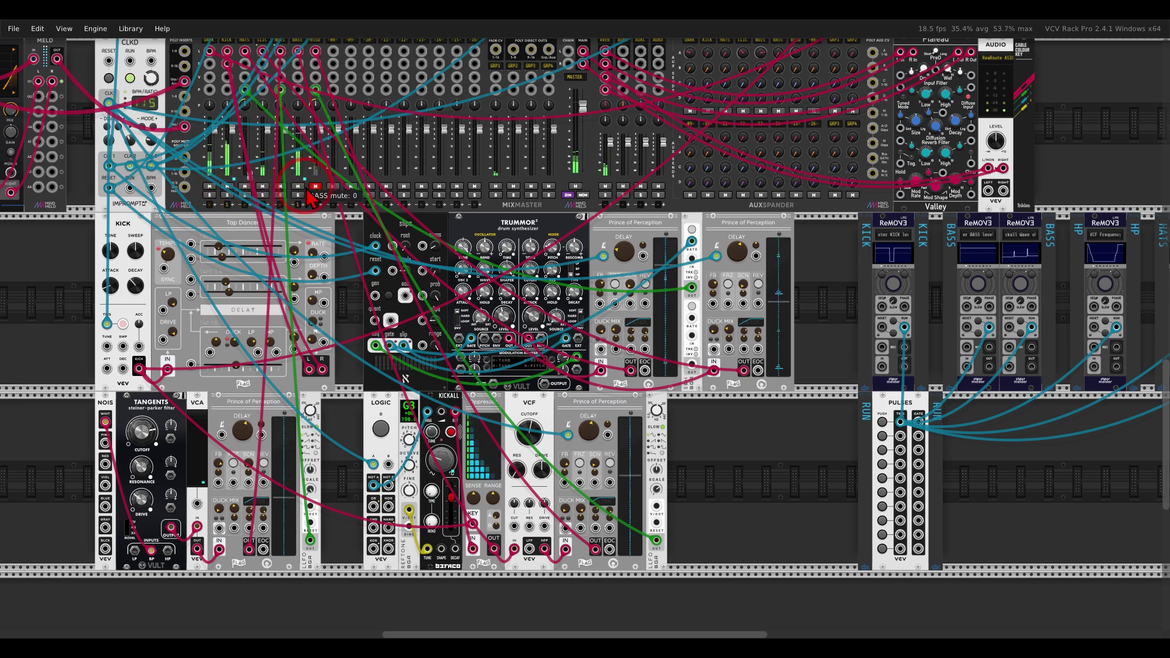
pyautogui.click(315, 187)
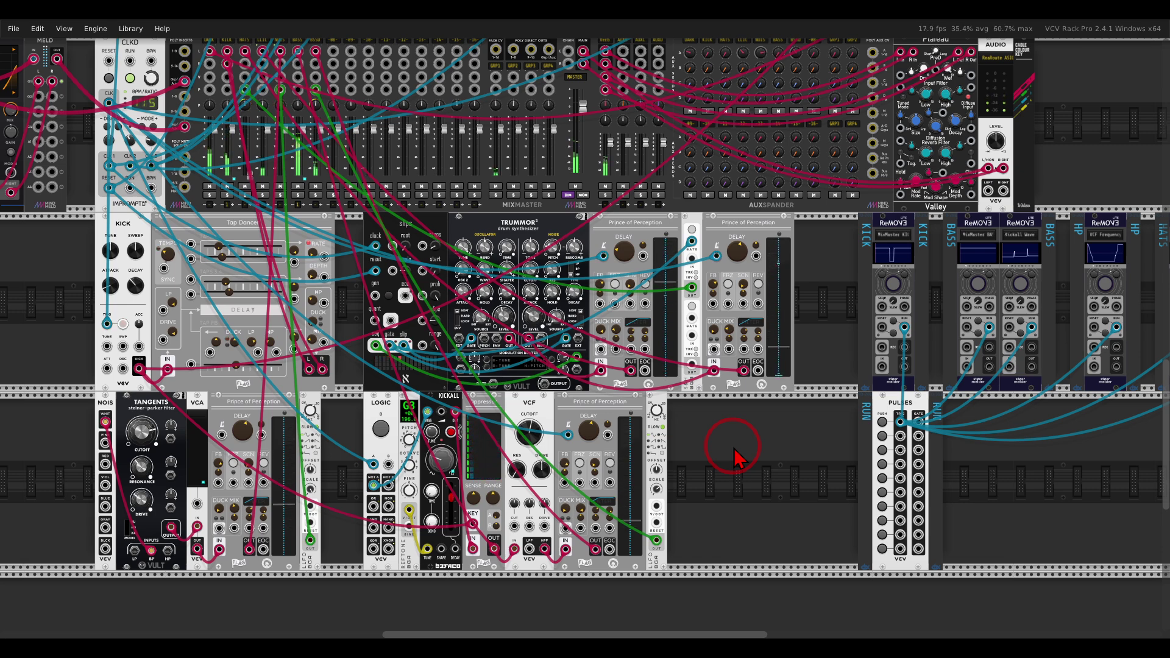
# Step: Examine the PULSES trigger module feeding the drum ReMOVE Lite modules and the Surge XT filter wired to the mixer
pyautogui.scroll(-1, 731, 439)
pyautogui.moveTo(733, 440); pyautogui.dragTo(848, 454)
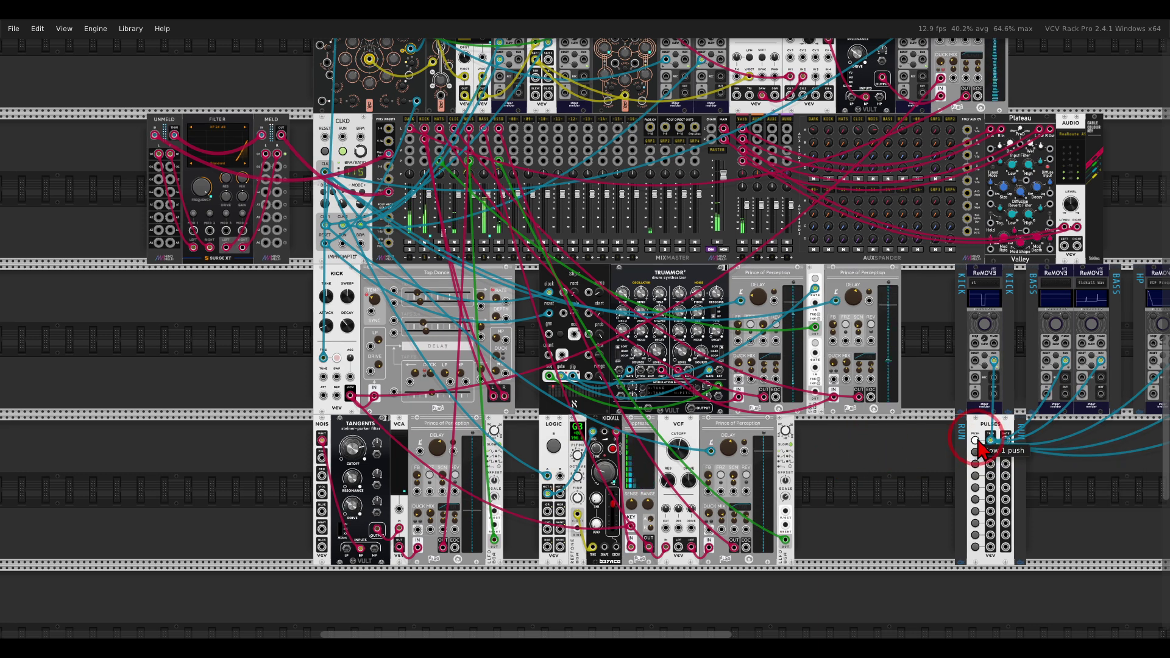
pyautogui.rightClick(411, 204)
pyautogui.click(204, 137)
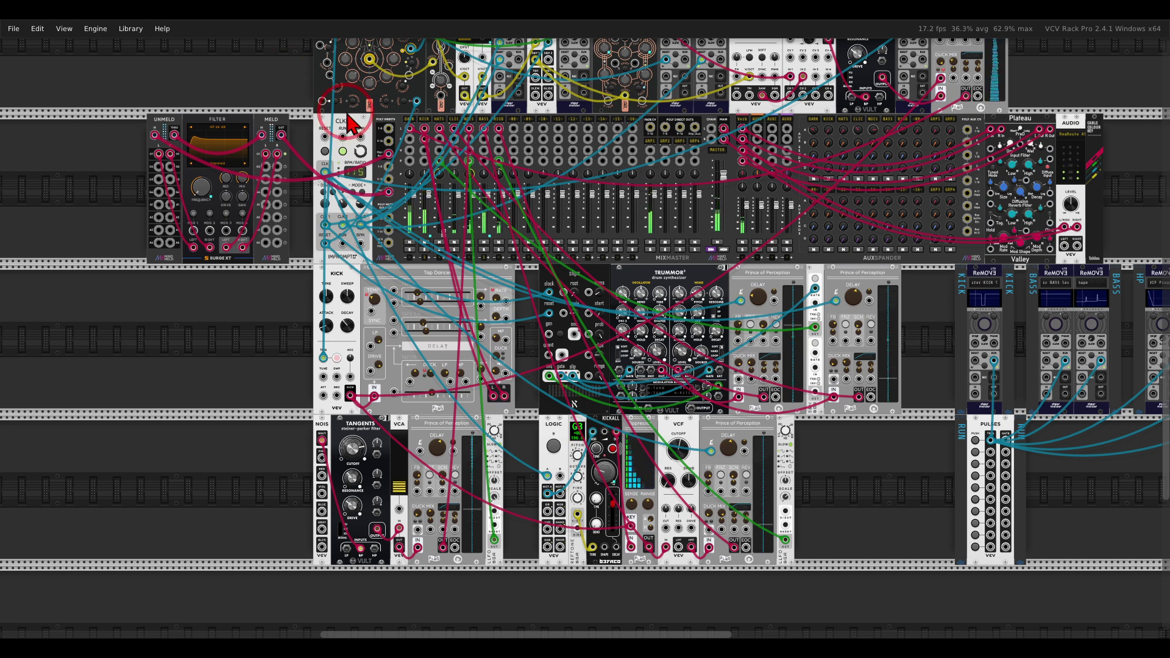
pyautogui.moveTo(890, 472); pyautogui.dragTo(843, 471)
pyautogui.moveTo(779, 458); pyautogui.dragTo(697, 451)
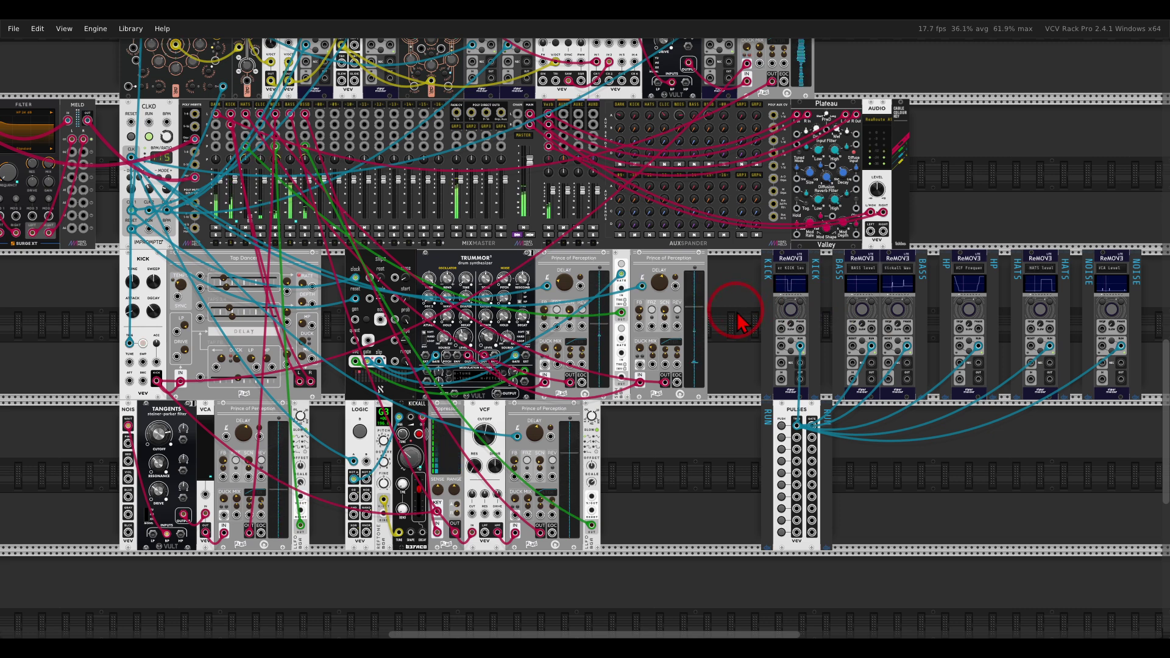
pyautogui.moveTo(422, 468)
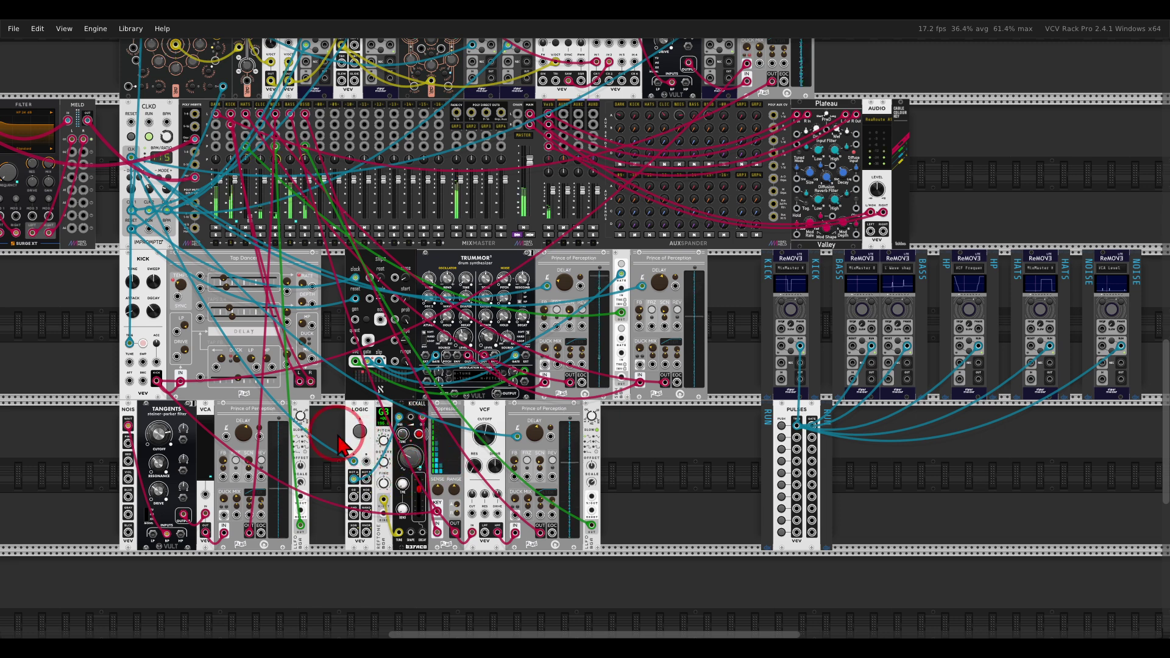